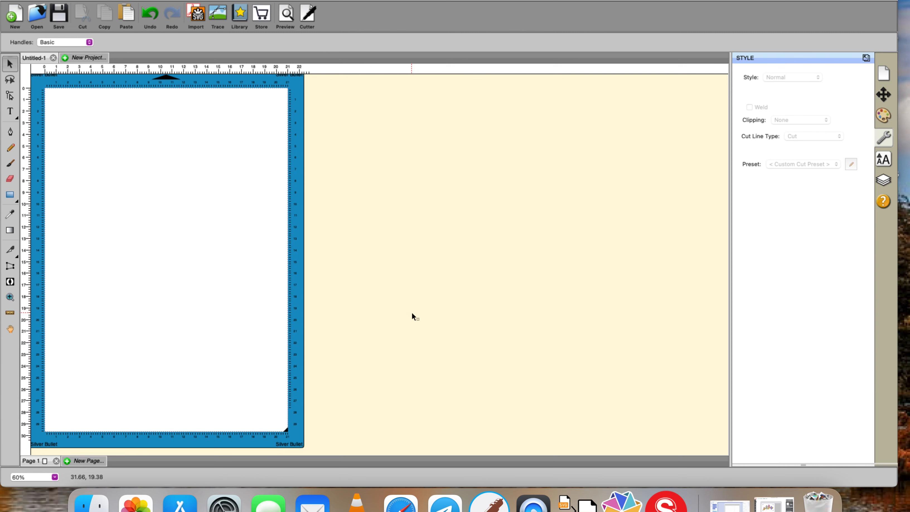
Load Untitled_Artwork.png from the Downloads folder as the image for tracing.
click(221, 16)
click(333, 118)
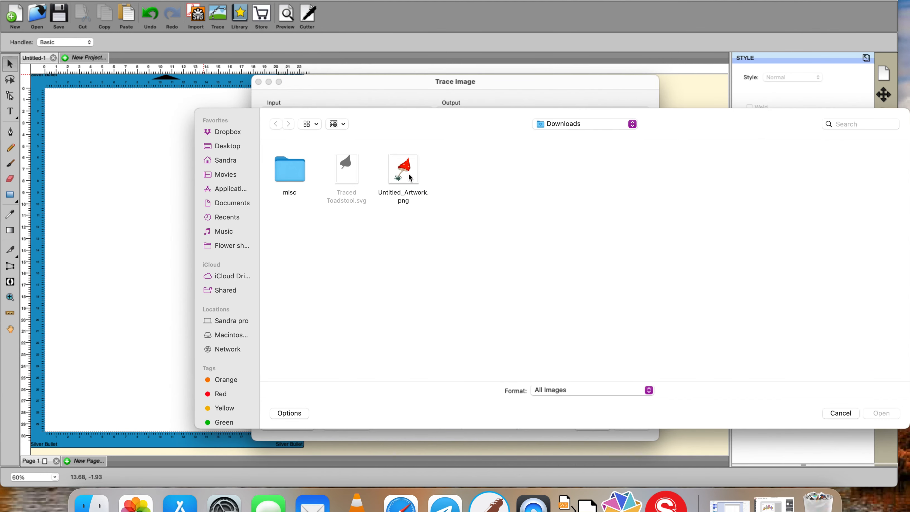
click(404, 172)
click(889, 413)
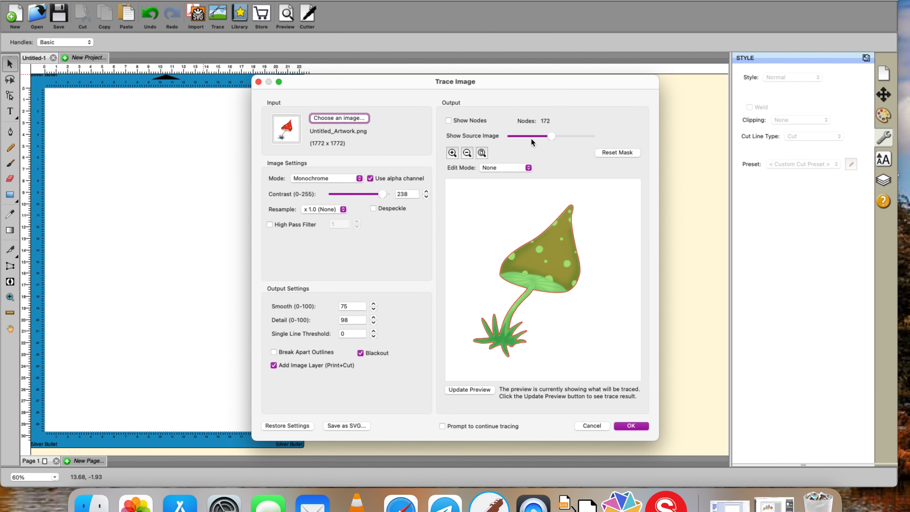
Fade the source image slightly in the trace preview, briefly display the nodes, and check the edit mode options.
mouse_move(551, 135)
mouse_down()
mouse_move(524, 135)
mouse_move(575, 138)
mouse_move(547, 137)
mouse_up()
click(448, 122)
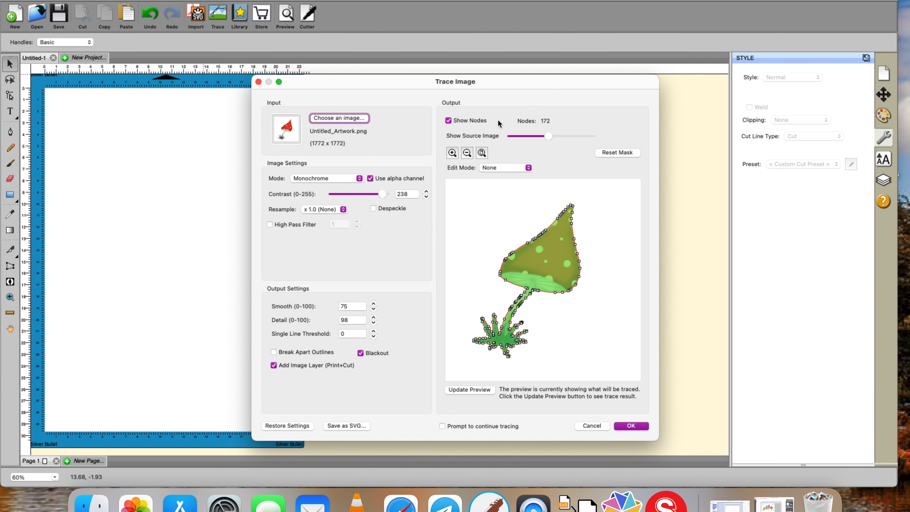
click(449, 122)
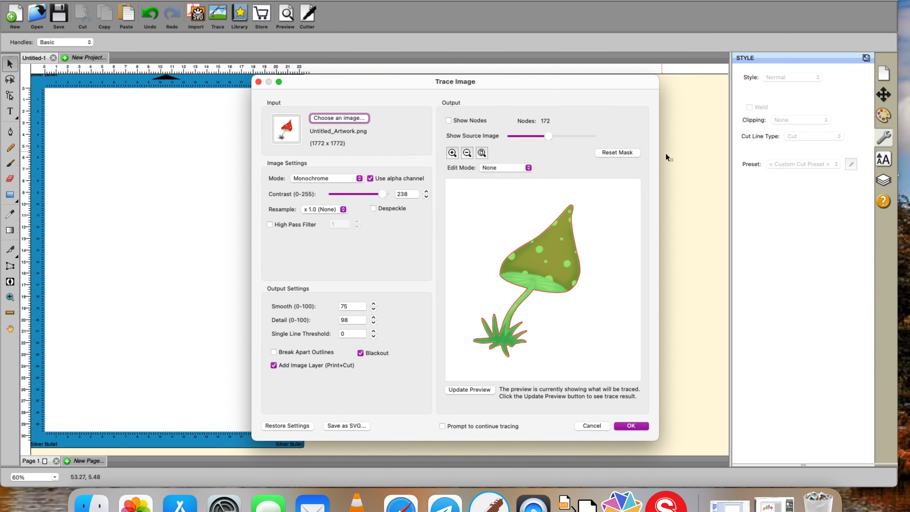
click(528, 168)
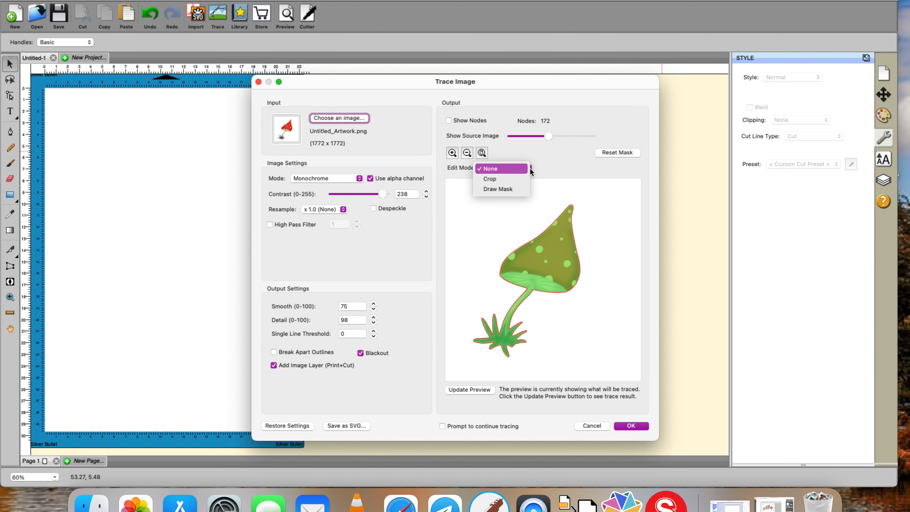
click(558, 160)
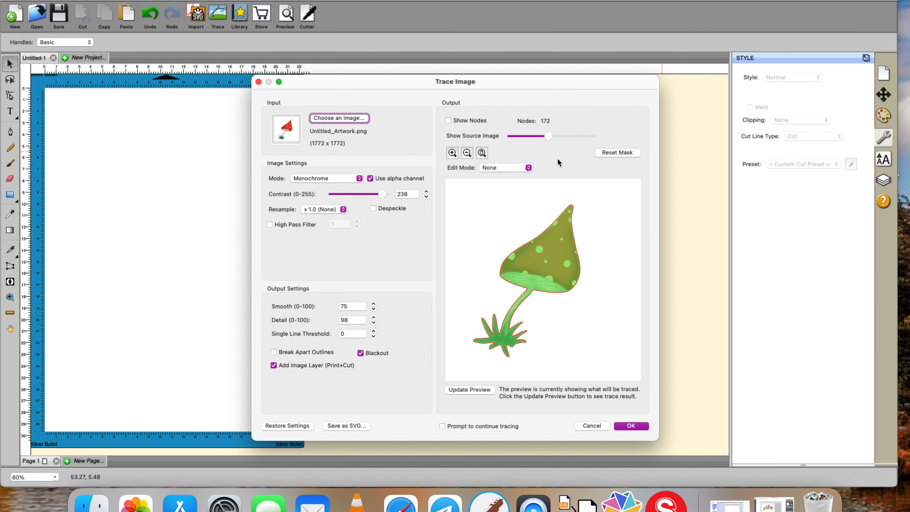
Try the Color Layers trace mode and return to Monochrome.
click(359, 179)
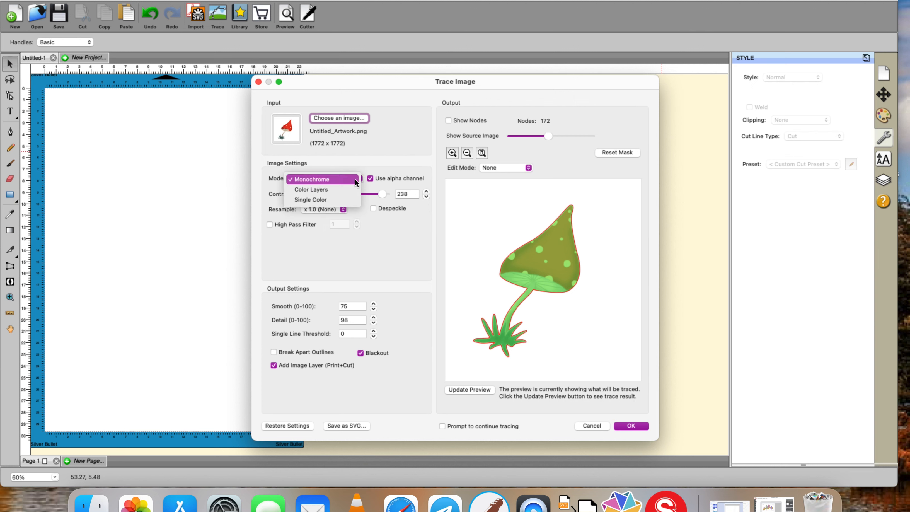
click(334, 189)
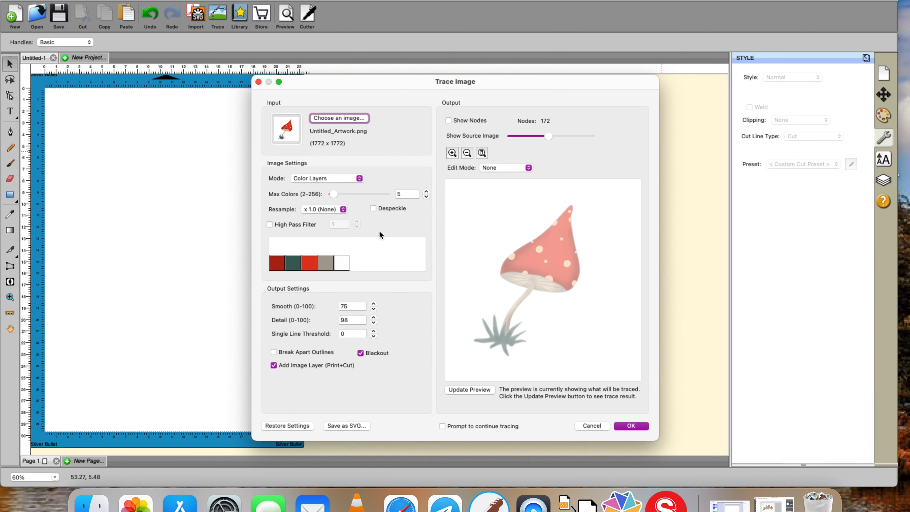
click(362, 179)
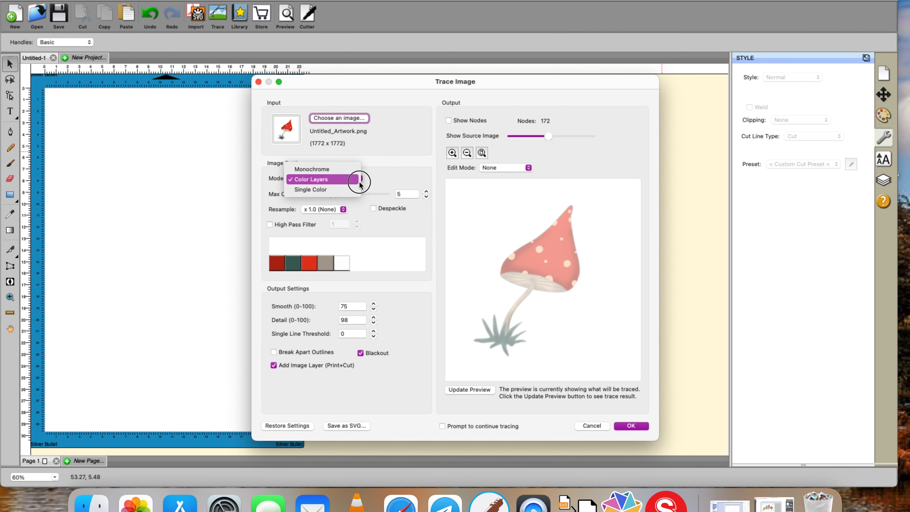
click(347, 169)
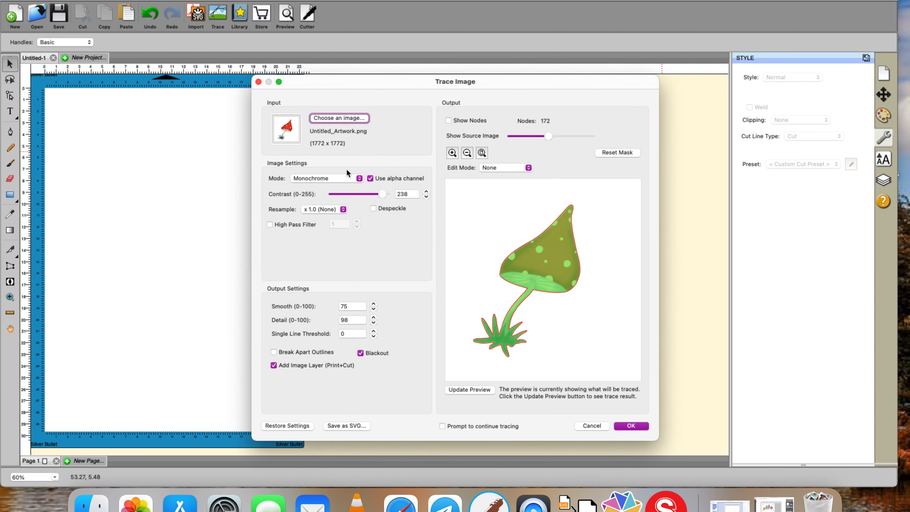
Disable the alpha channel option and trace the toadstool onto the page.
click(370, 179)
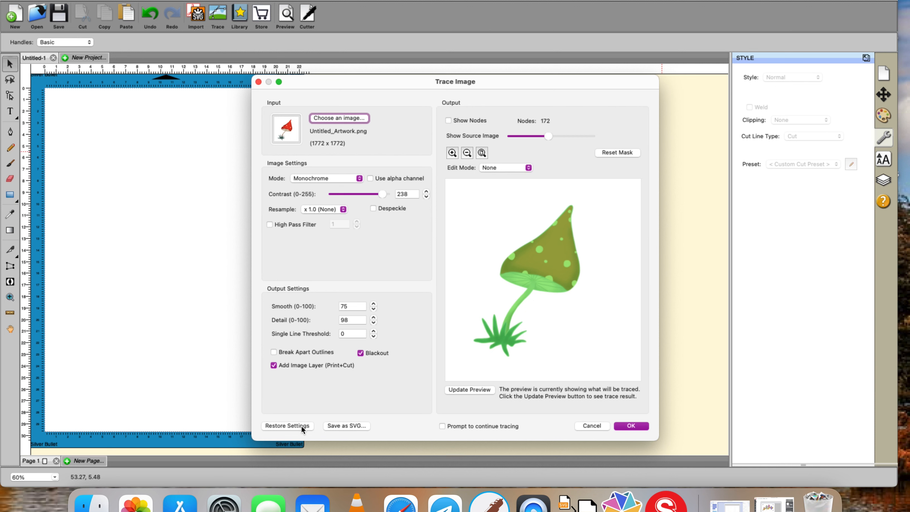
click(631, 425)
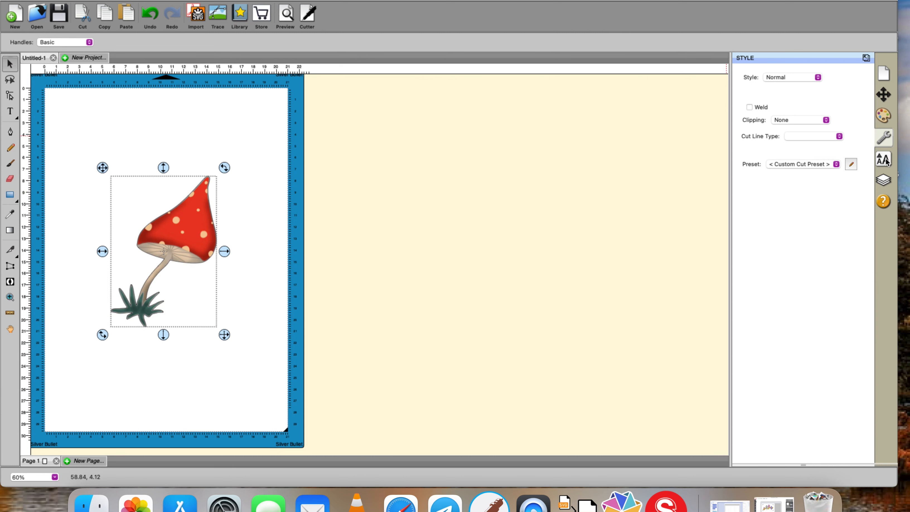
Show the layers of the traced toadstool and preview its cut lines with and without the printable artwork.
click(888, 180)
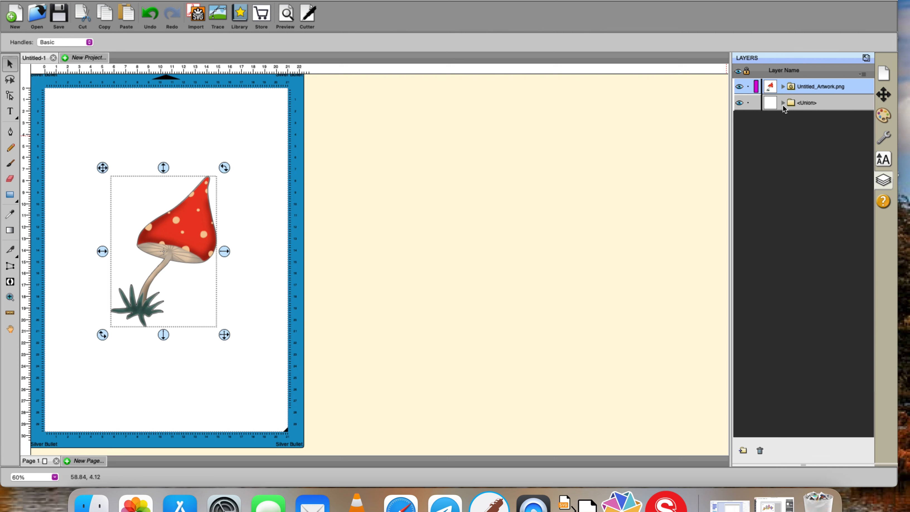
click(286, 14)
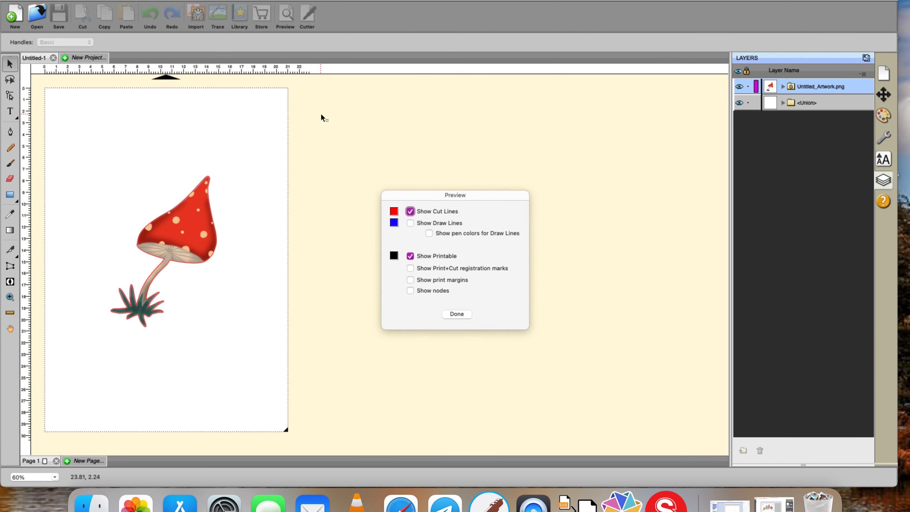
click(411, 257)
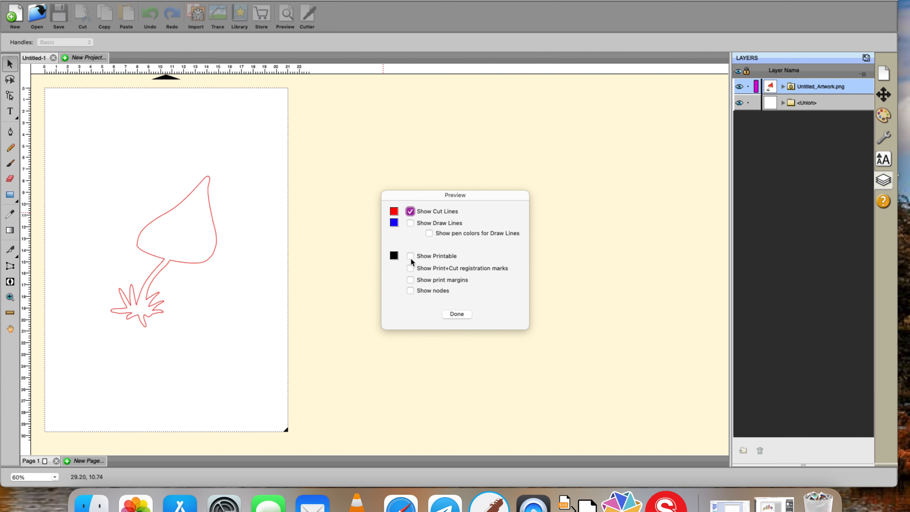
click(411, 256)
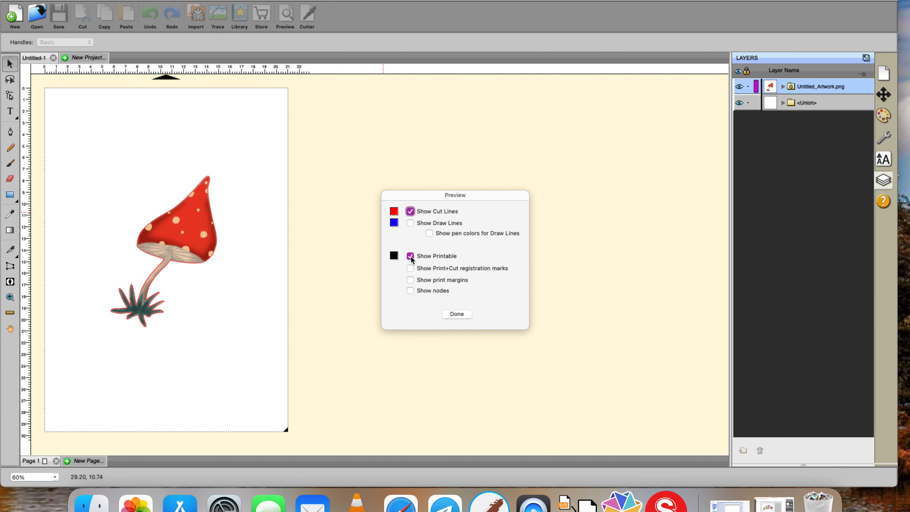
click(456, 314)
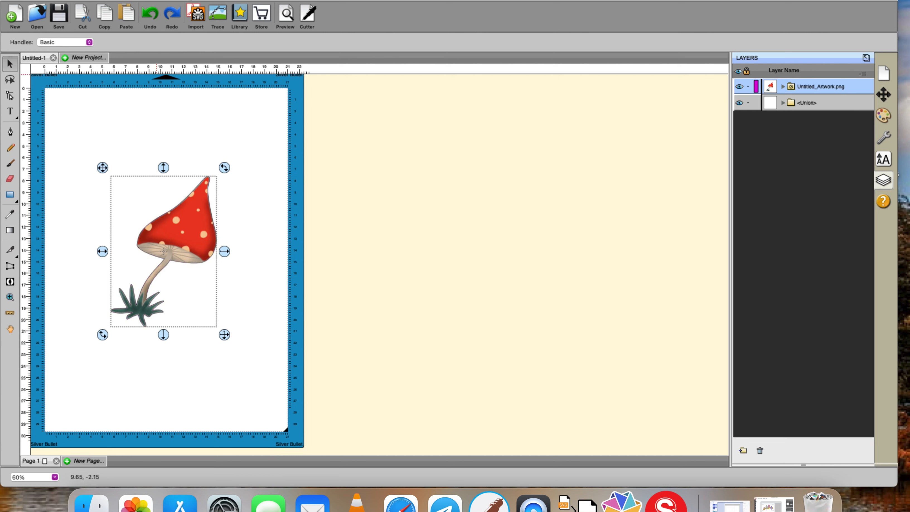
click(190, 1)
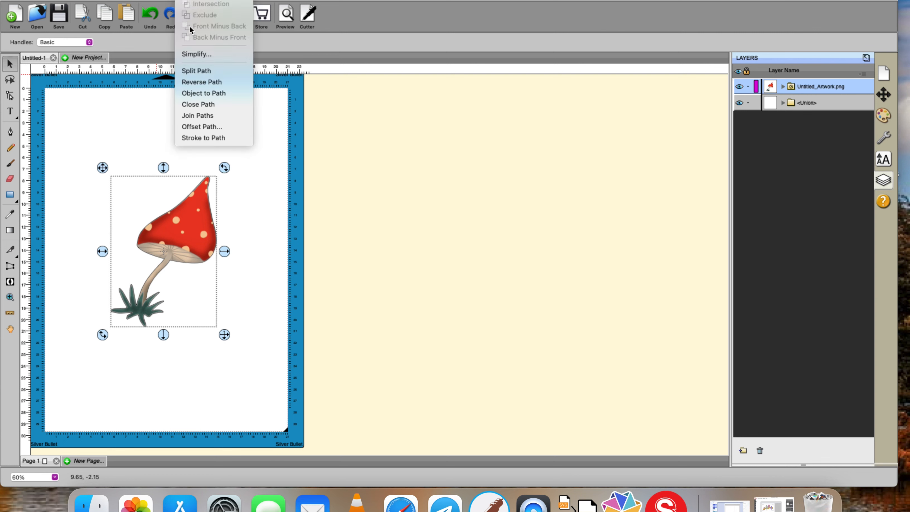
click(190, 128)
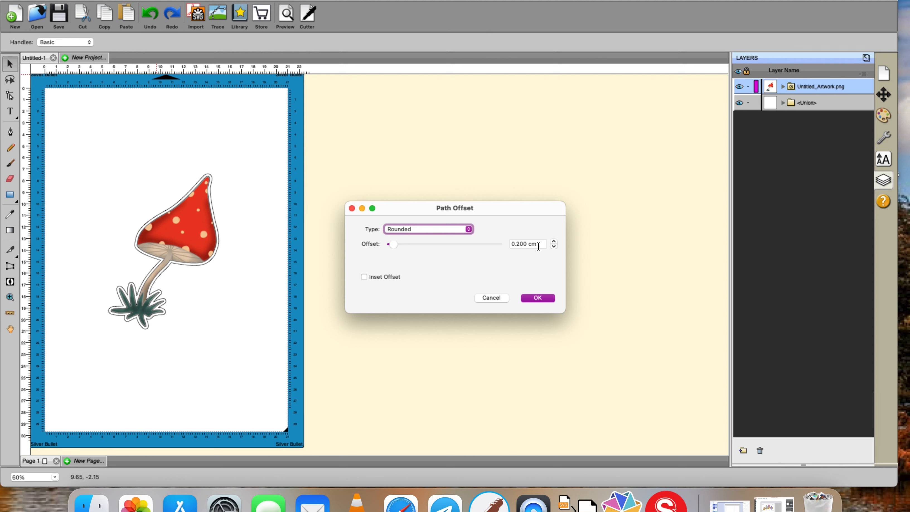
click(364, 277)
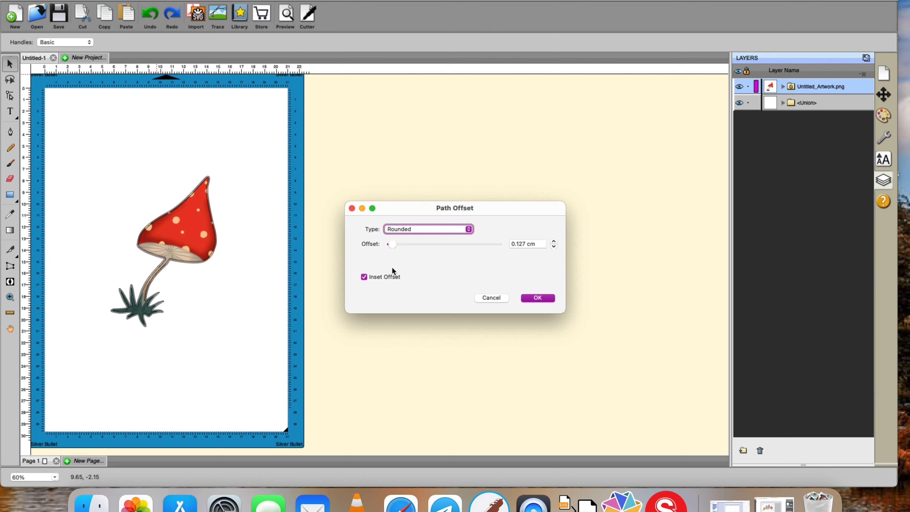
click(365, 277)
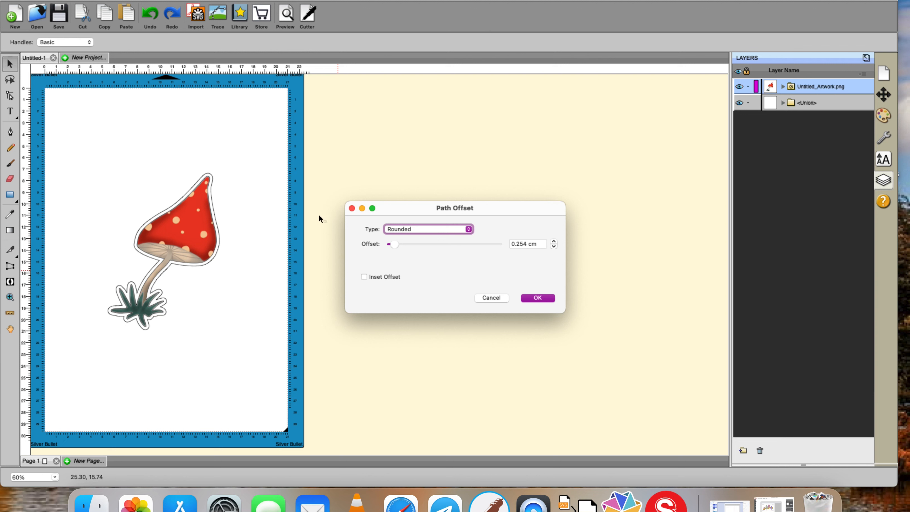
click(491, 297)
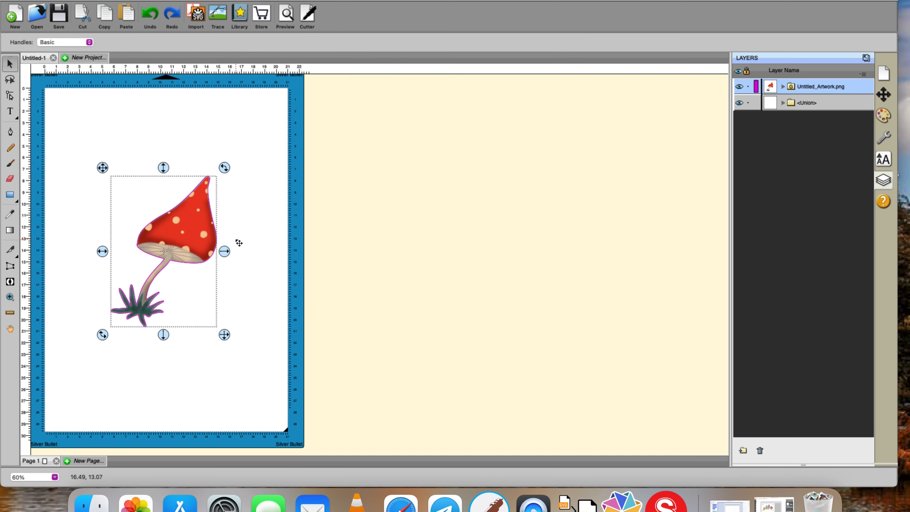
Move the traced toadstool off the page into the empty workspace and import Untitled_Artwork.png directly onto the page.
drag(188, 239, 532, 230)
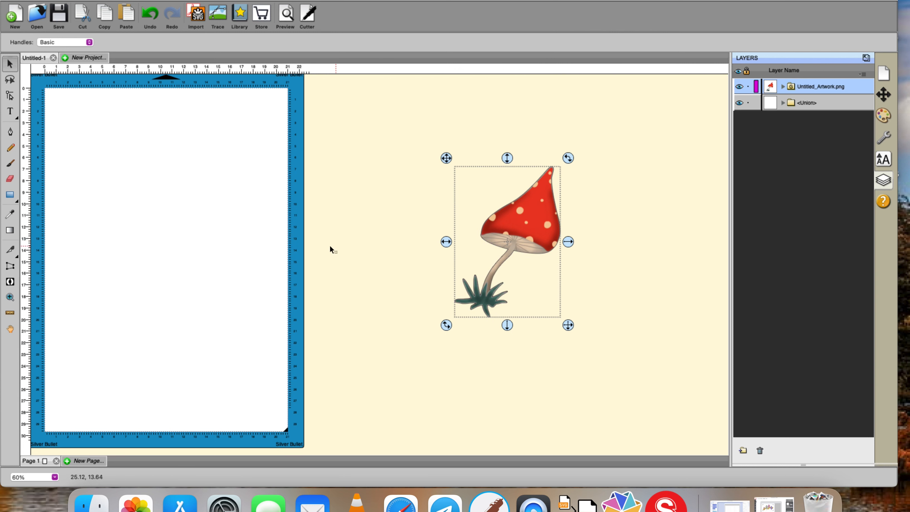
click(196, 14)
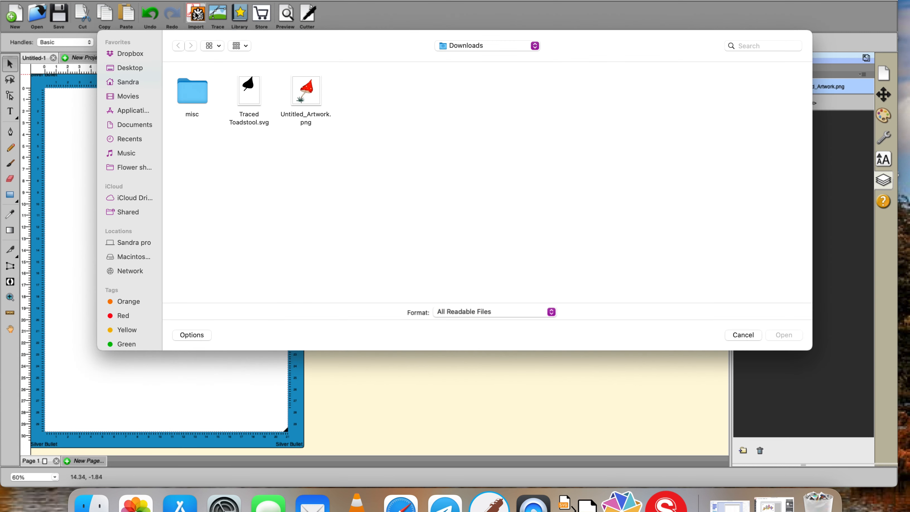
click(311, 93)
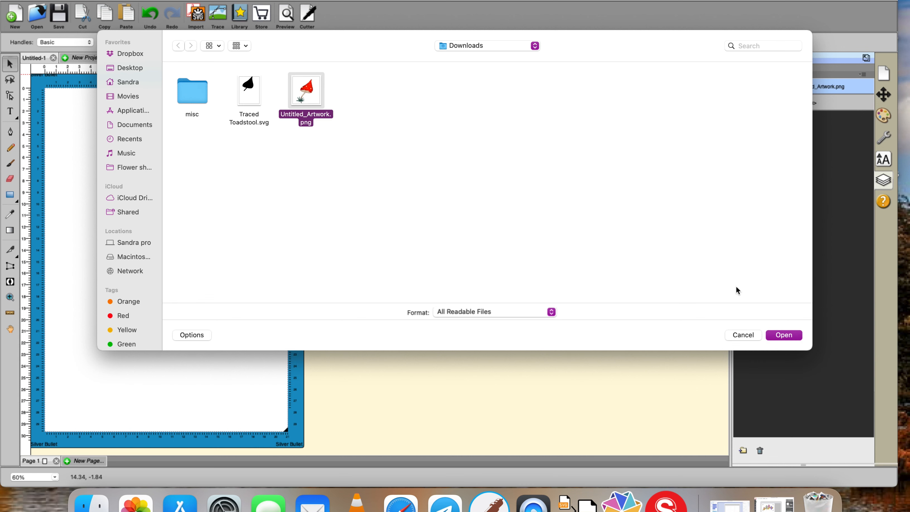
click(782, 334)
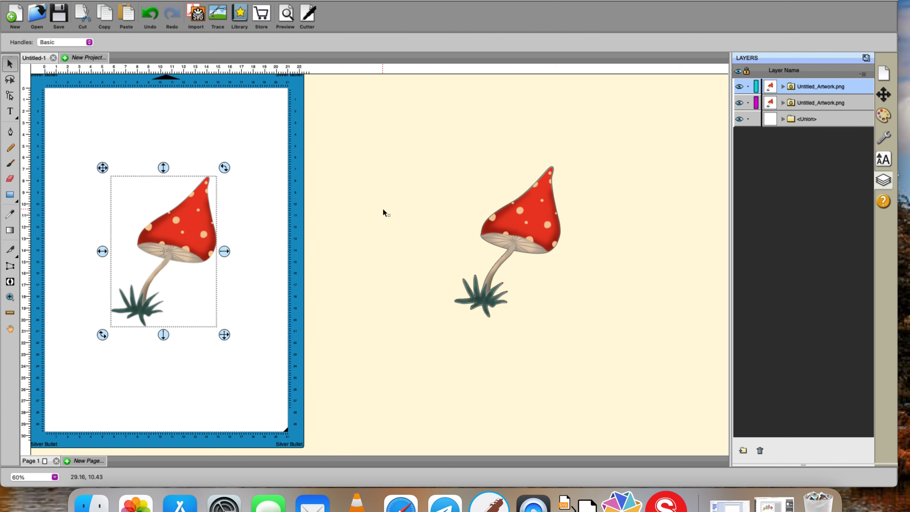
Preview the cut lines of the directly imported toadstool with and without the printable artwork.
click(286, 18)
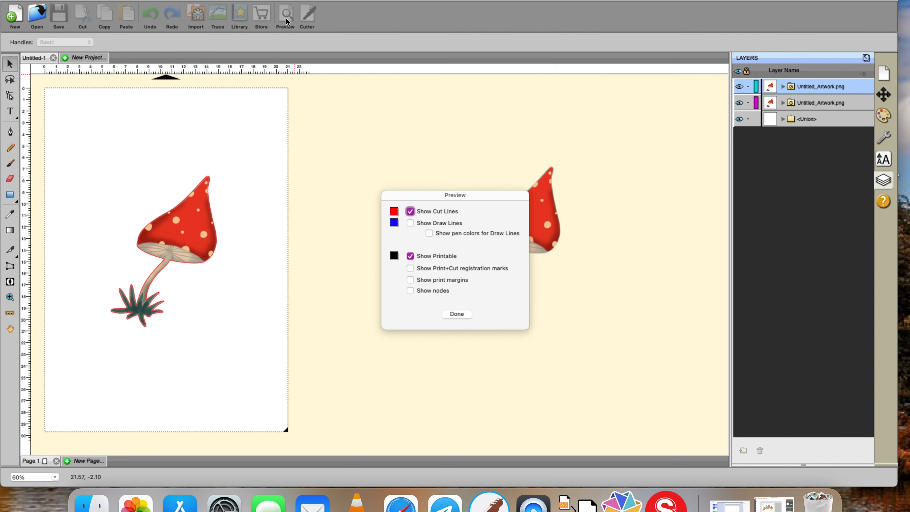
click(410, 256)
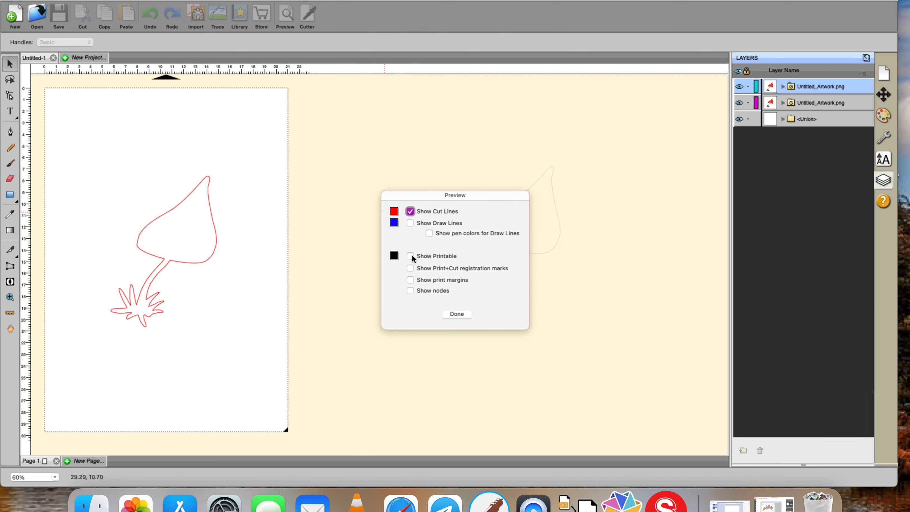
click(410, 256)
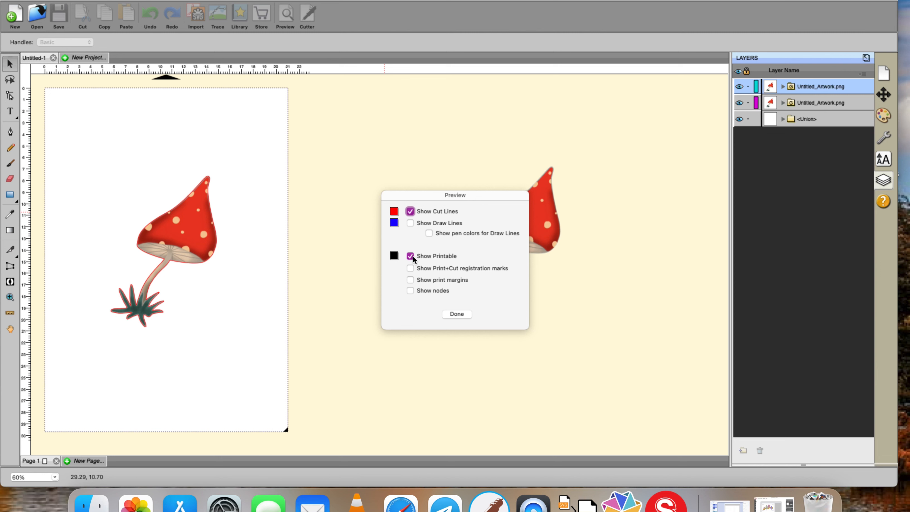
click(453, 314)
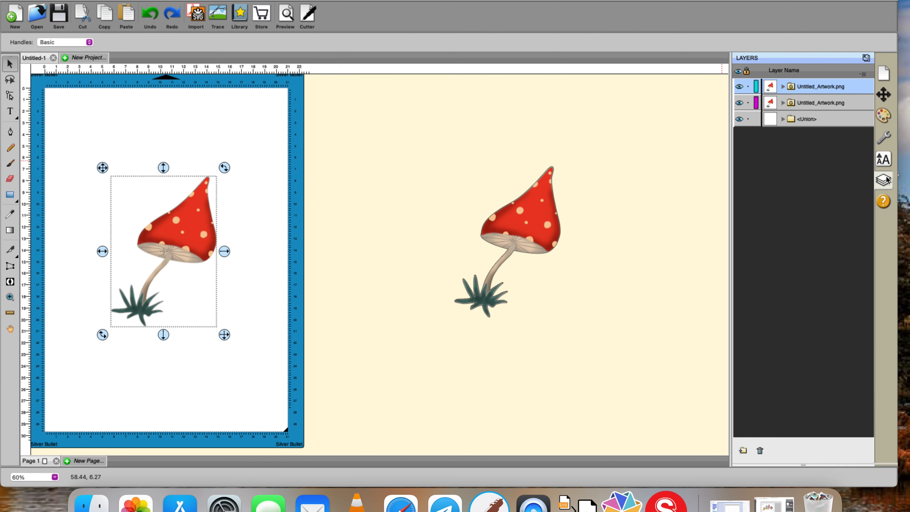
Display the print margins and registration marks in the document settings.
click(883, 76)
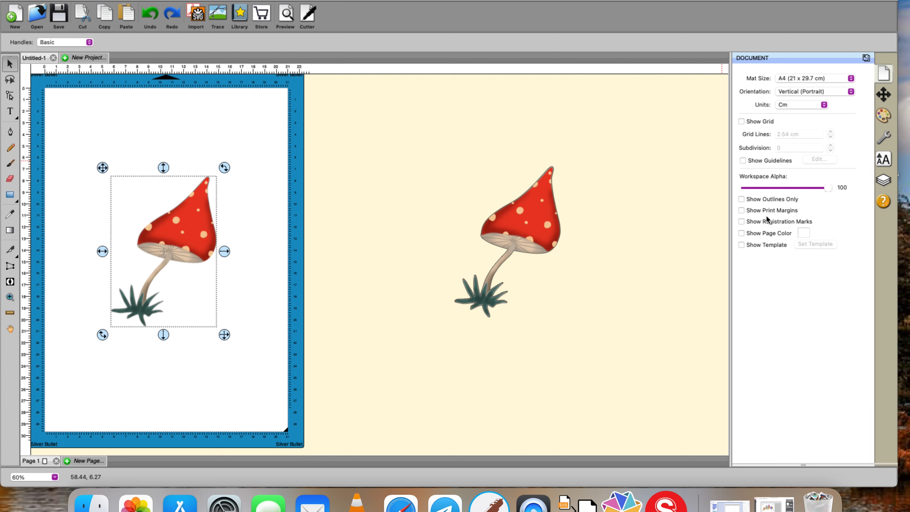
click(742, 211)
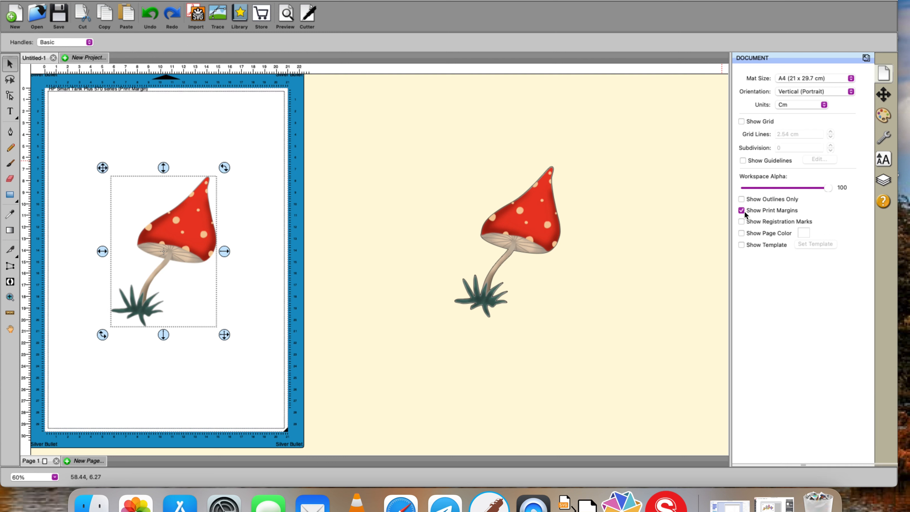
click(742, 222)
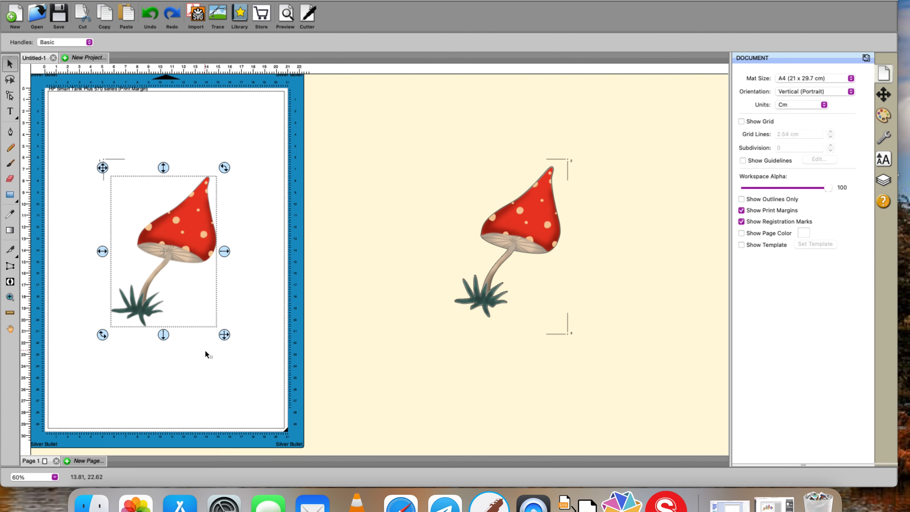
Delete the traced toadstool lying off the page so only the directly imported one remains.
click(221, 369)
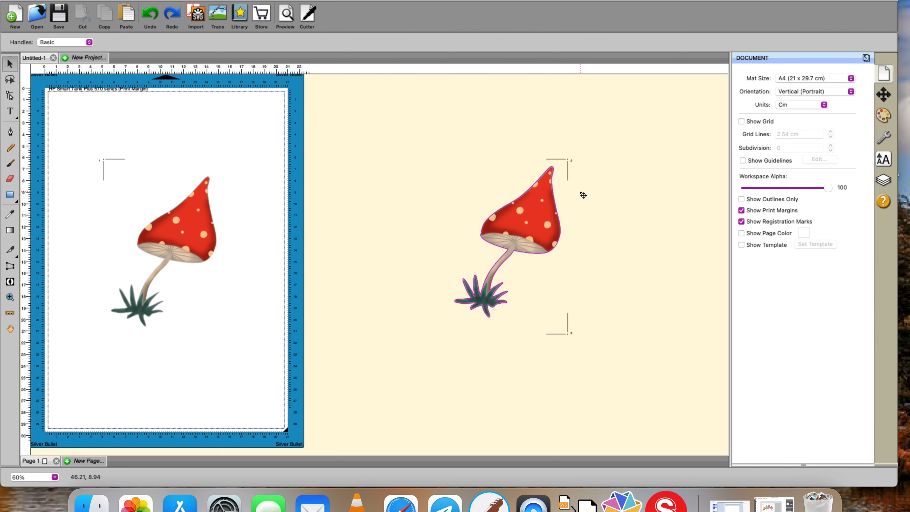
drag(436, 135, 621, 409)
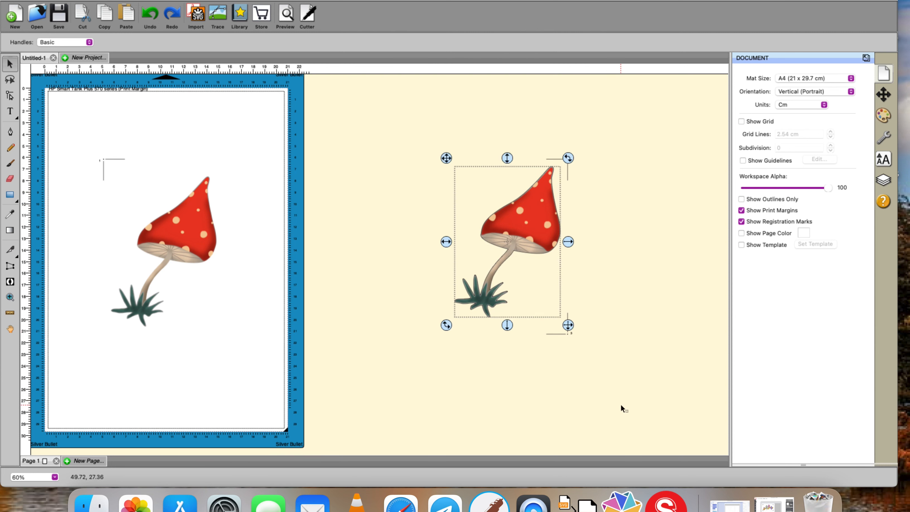
key(Delete)
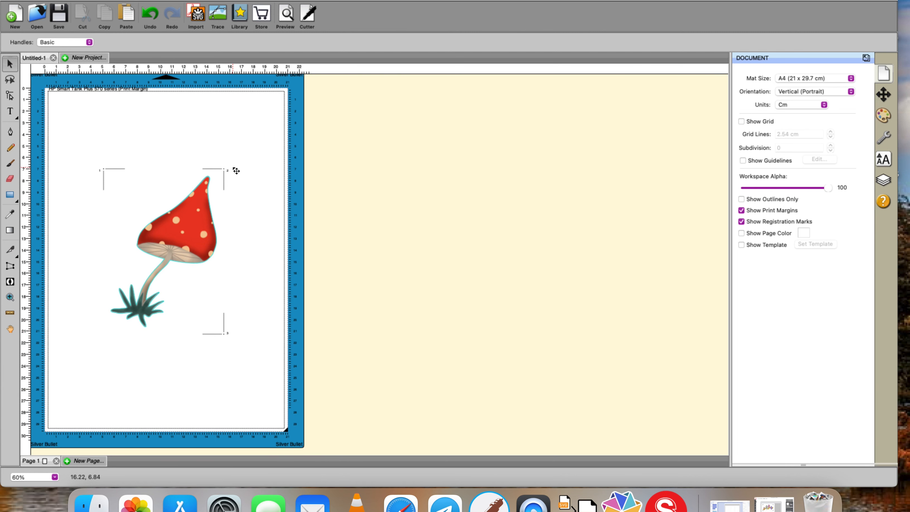
Review the cutter's registration mark settings, including the mark placement options, and close the cut settings without cutting.
click(307, 20)
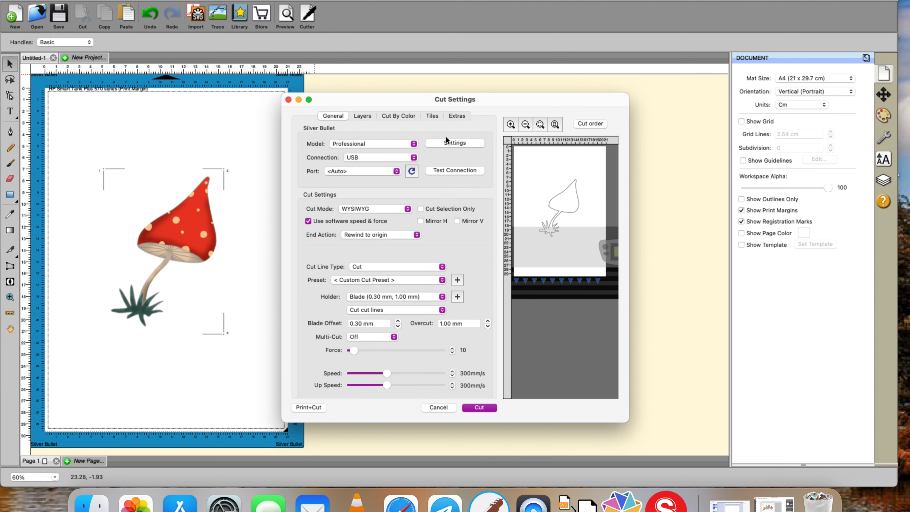
click(454, 143)
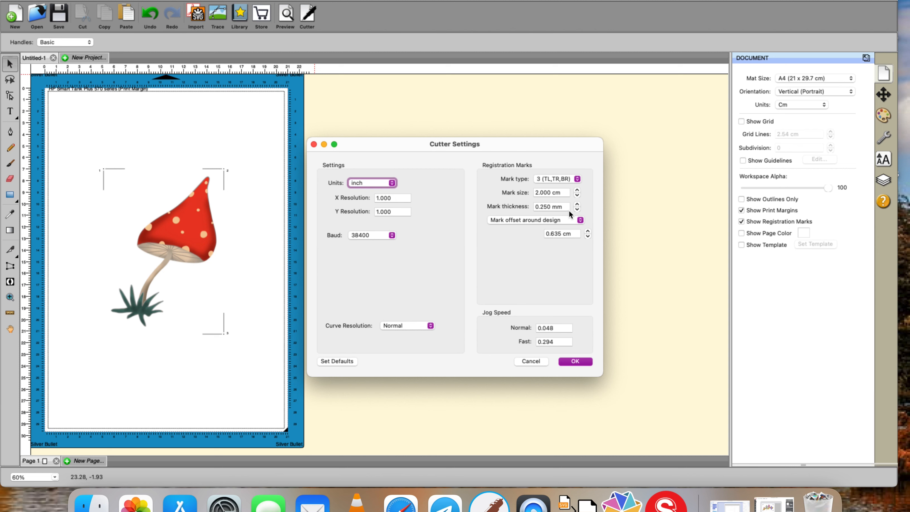
click(580, 221)
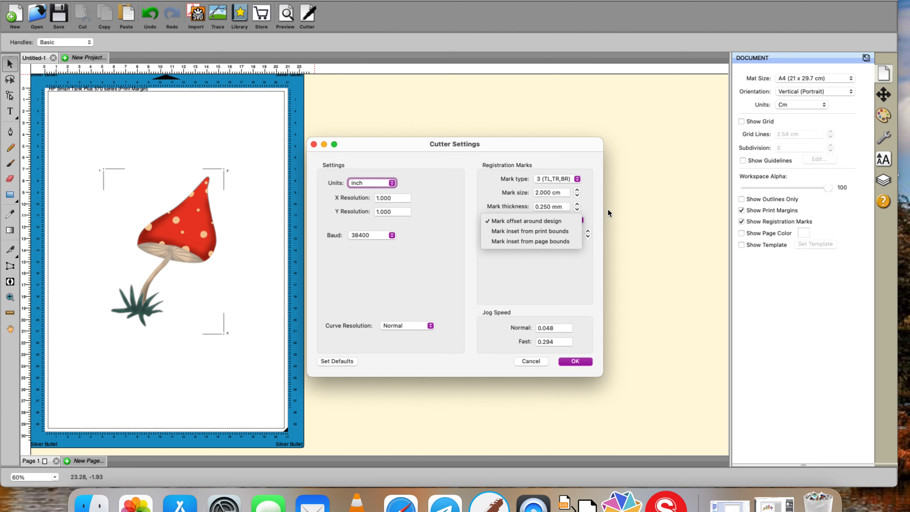
click(628, 211)
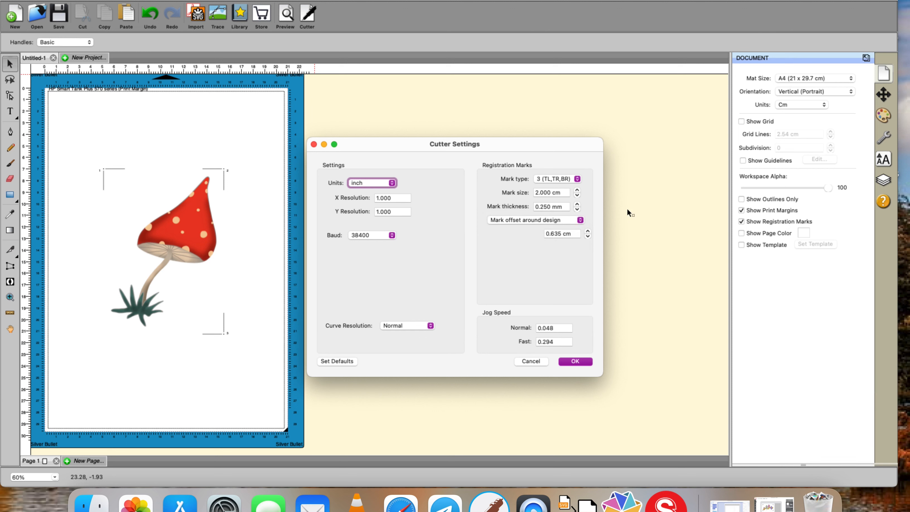
click(574, 361)
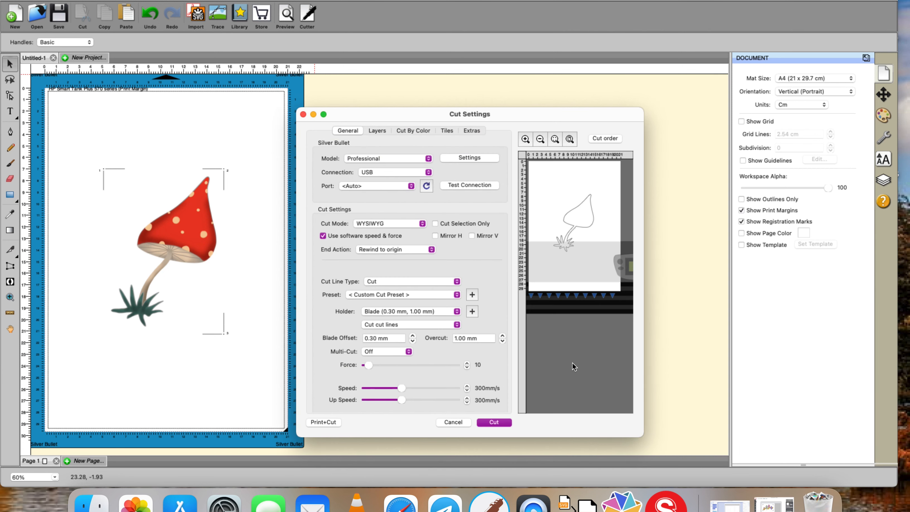
click(303, 115)
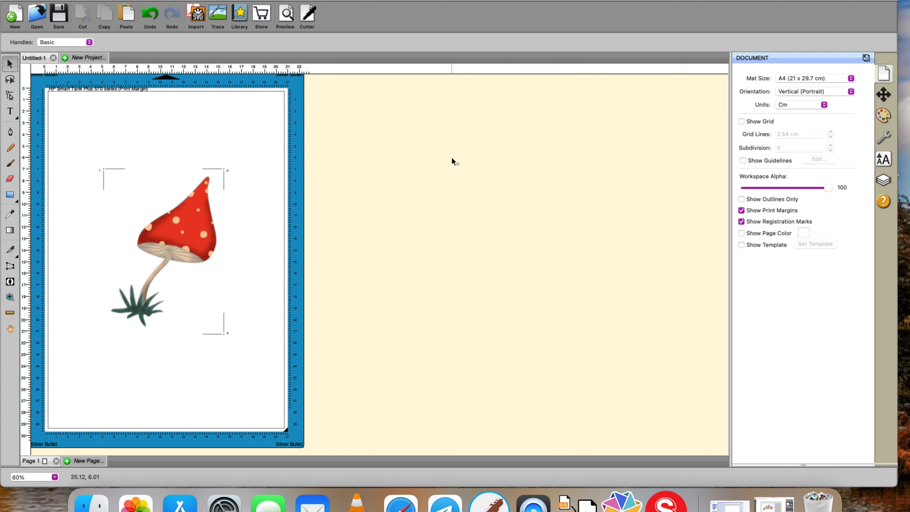